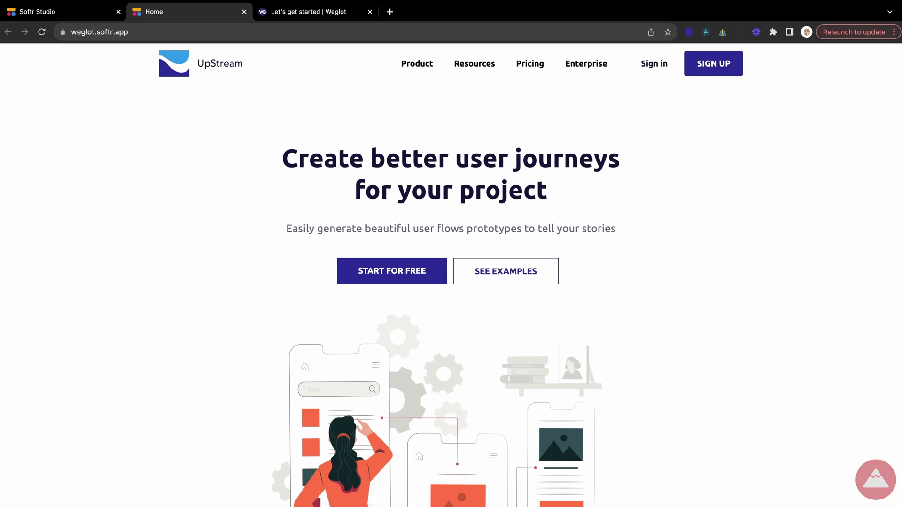
# Step: Scroll the Japanese UpStream site down to the newsletter signup and footer
pyautogui.scroll(-20, 851, 433)
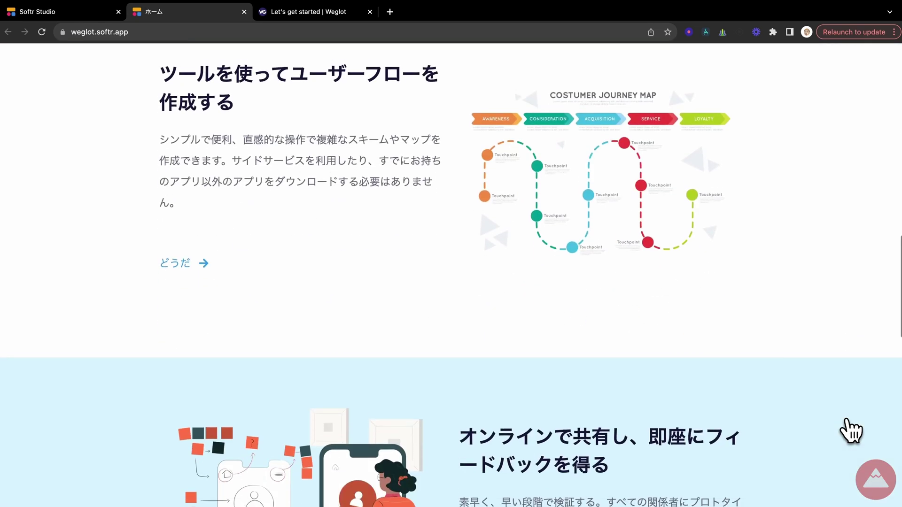
pyautogui.scroll(-7, 850, 431)
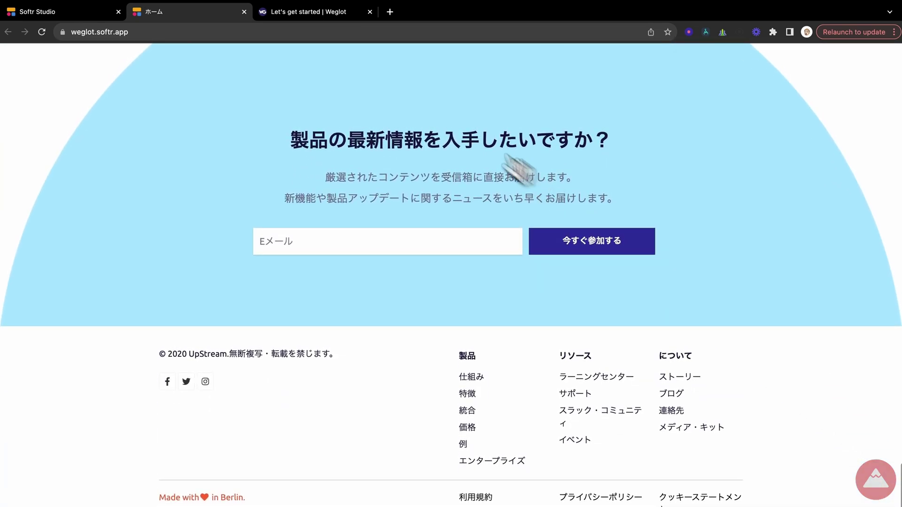
# Step: In Weglot, choose Business services industry and Corporate website type, then go to translations
pyautogui.click(342, 15)
pyautogui.click(305, 406)
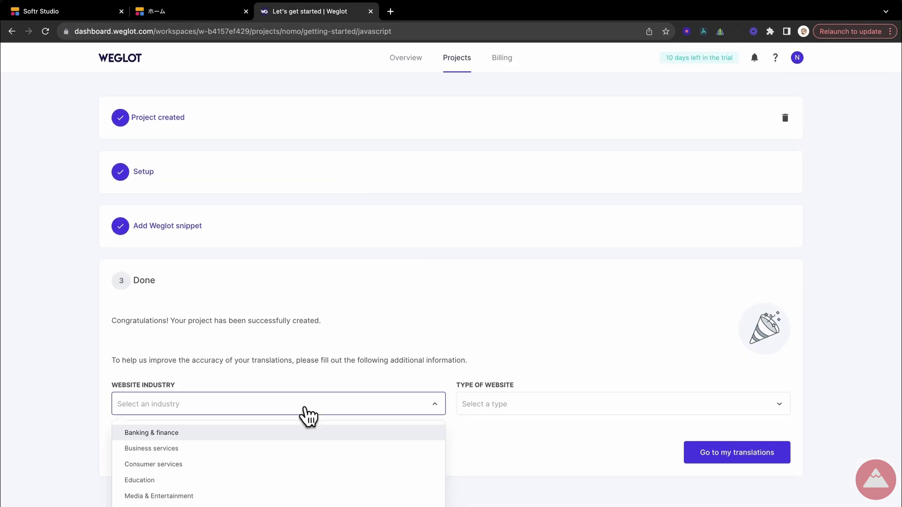
pyautogui.click(308, 448)
pyautogui.click(510, 404)
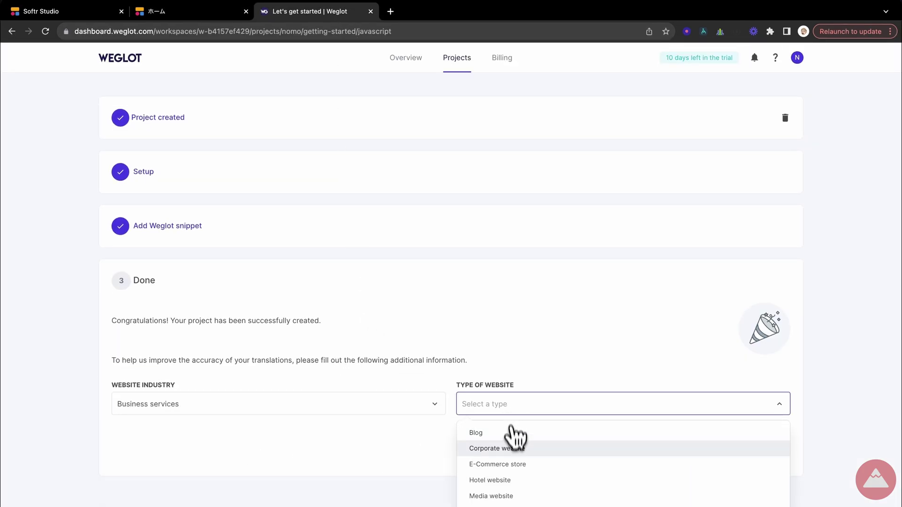
pyautogui.click(512, 463)
pyautogui.press('space')
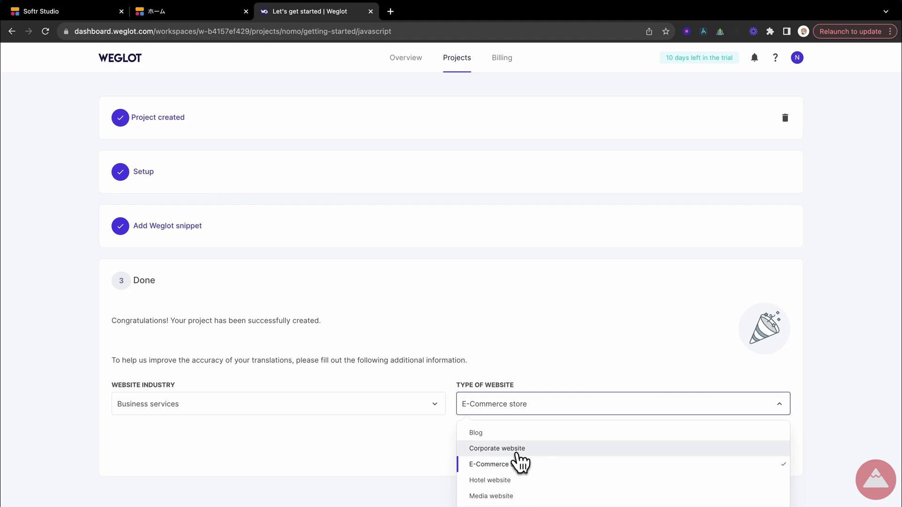
pyautogui.click(515, 448)
pyautogui.click(723, 458)
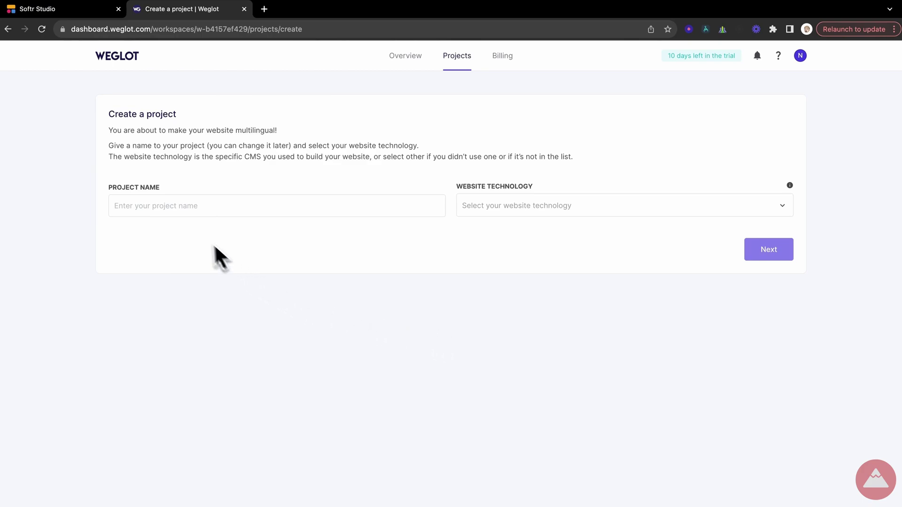
# Step: Enter 'nomo' as the project name and pick Other as website technology
pyautogui.click(183, 234)
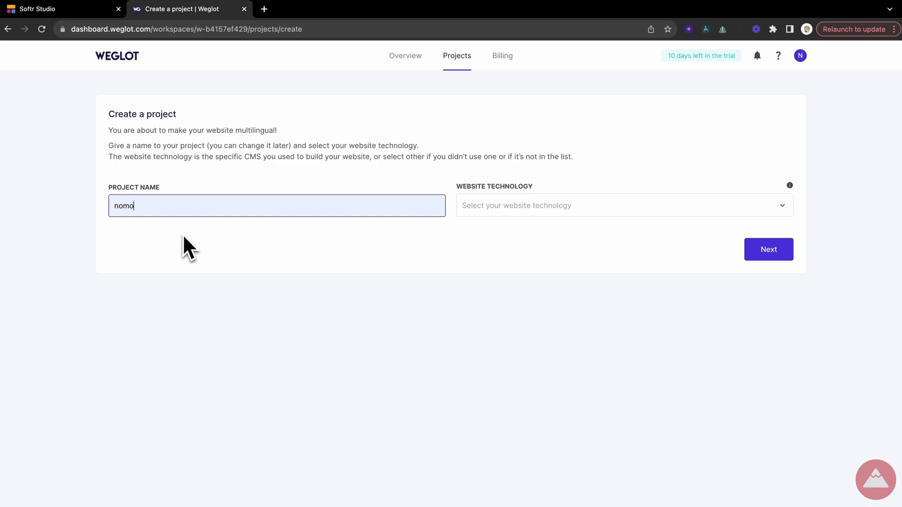
pyautogui.click(503, 201)
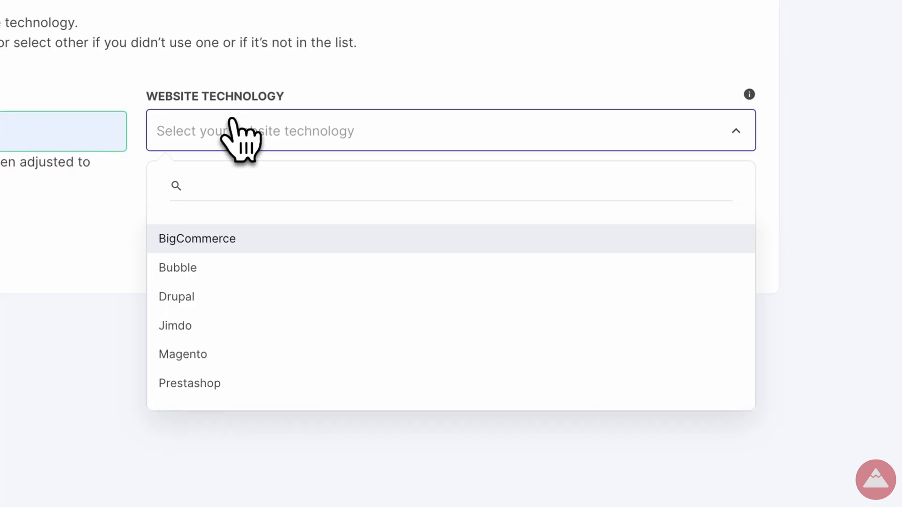
pyautogui.scroll(-5, 212, 378)
pyautogui.click(210, 378)
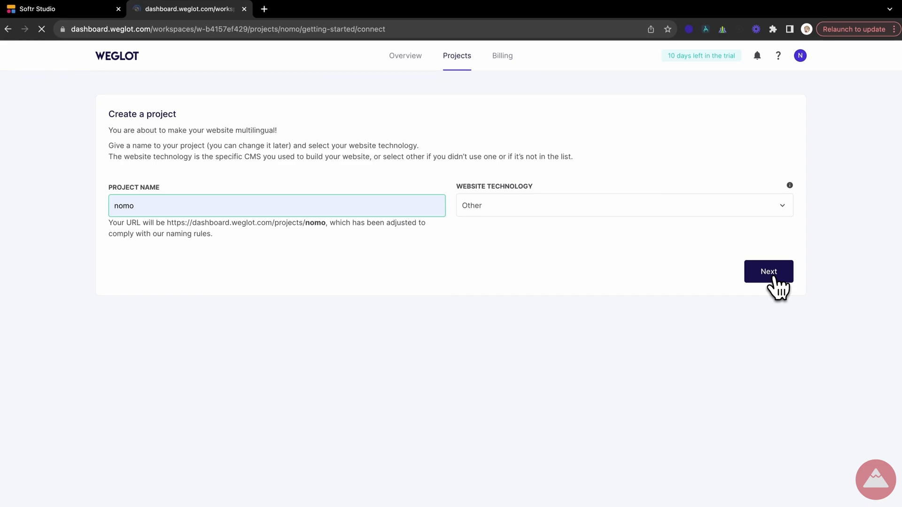
pyautogui.click(770, 273)
pyautogui.click(507, 285)
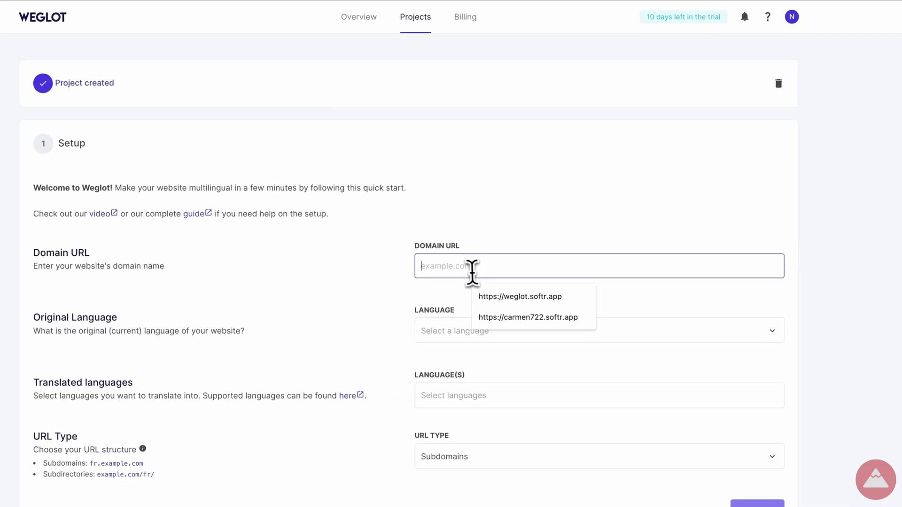
pyautogui.click(542, 317)
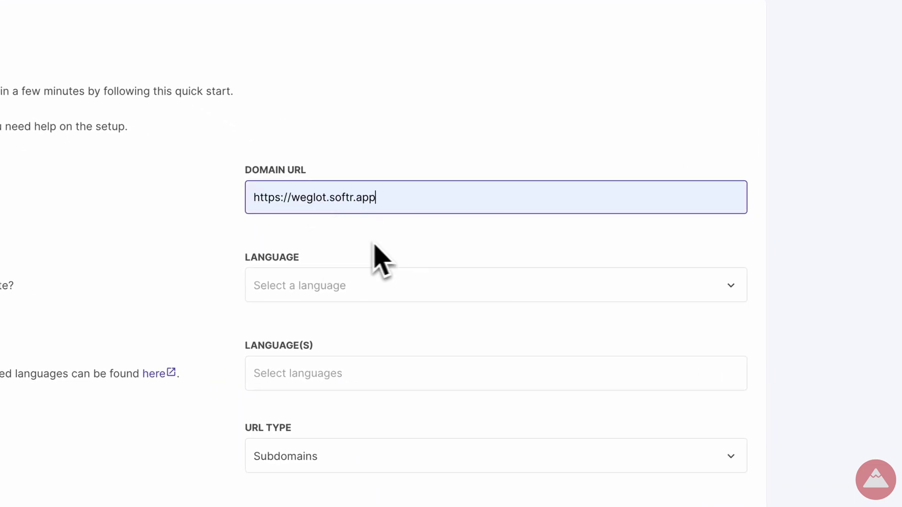
pyautogui.click(362, 238)
pyautogui.scroll(-2, 386, 244)
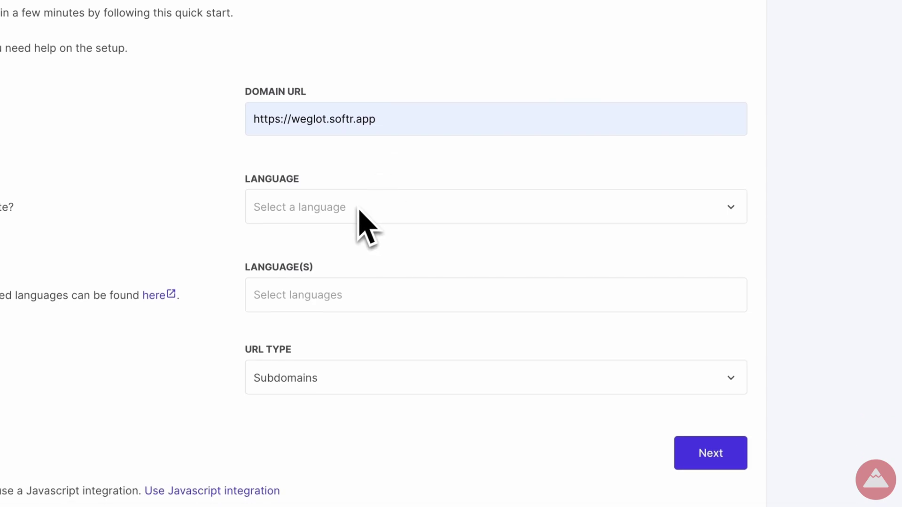
# Step: Set English as the original language and add Japanese as the translated language
pyautogui.click(310, 209)
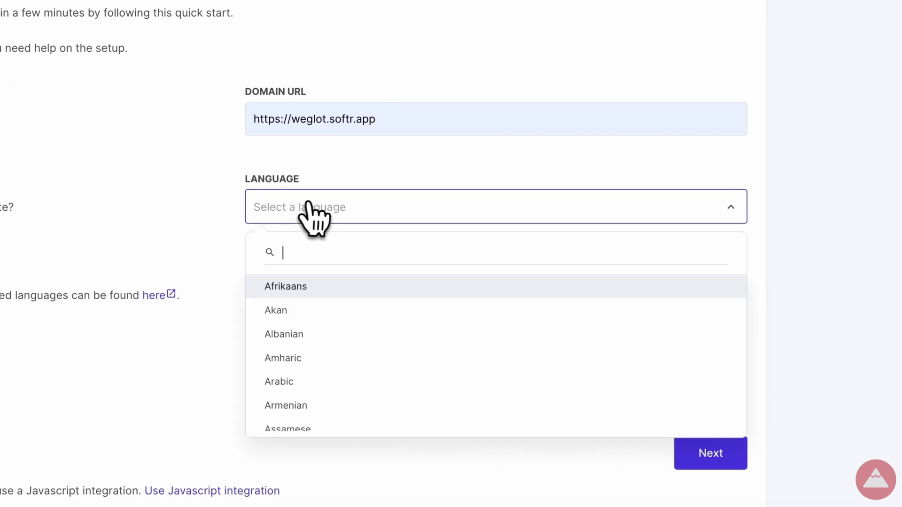
pyautogui.write('english')
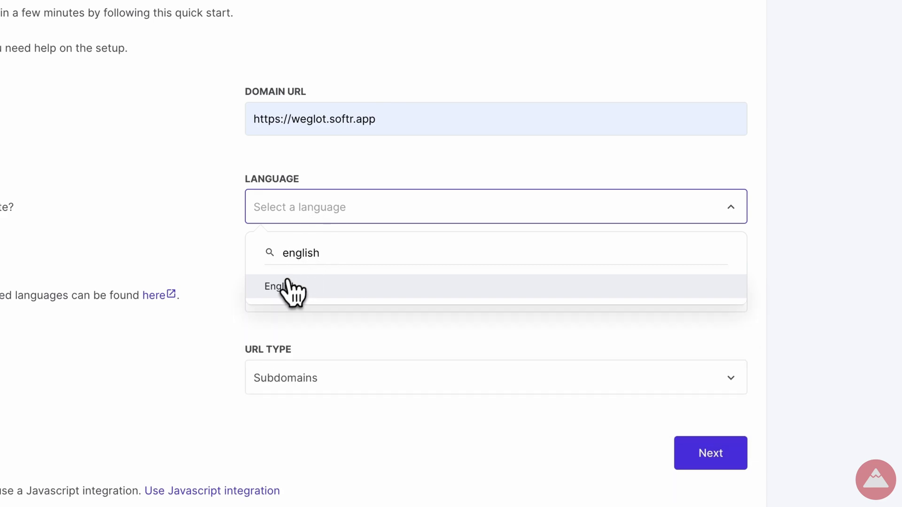
pyautogui.click(289, 286)
pyautogui.click(302, 297)
pyautogui.write('japan')
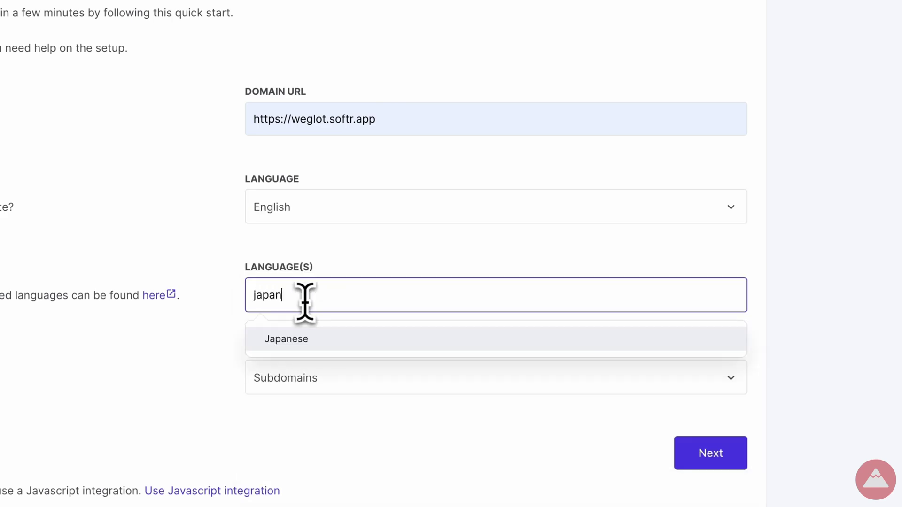
pyautogui.click(326, 342)
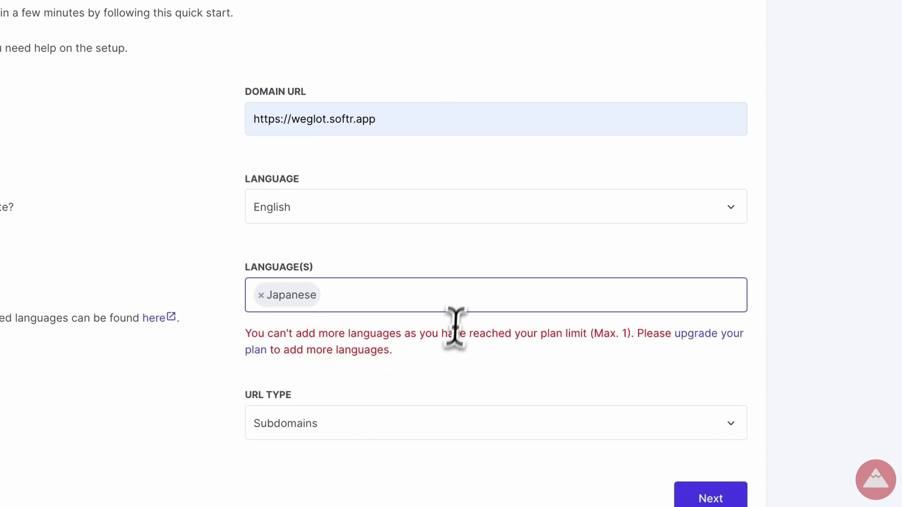
pyautogui.scroll(-2, 430, 383)
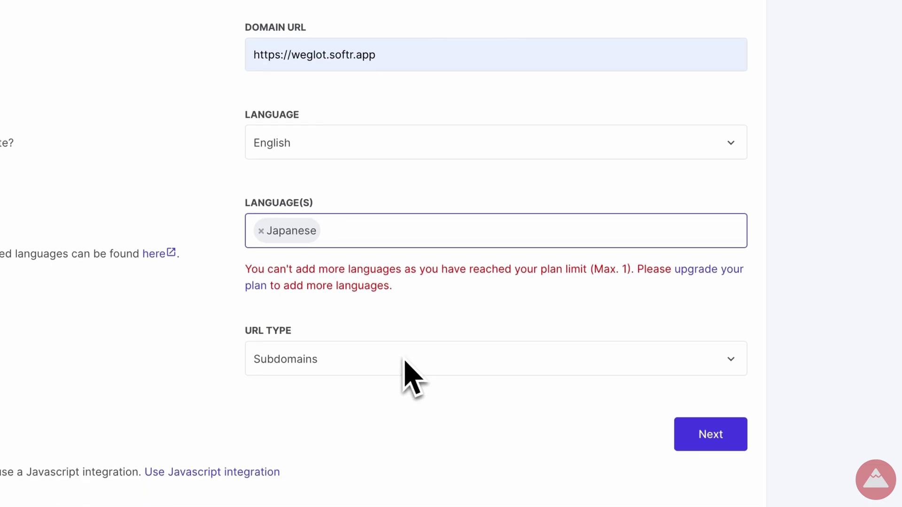
# Step: Skip the DNS subdomain step and copy the Weglot JavaScript snippet
pyautogui.click(730, 444)
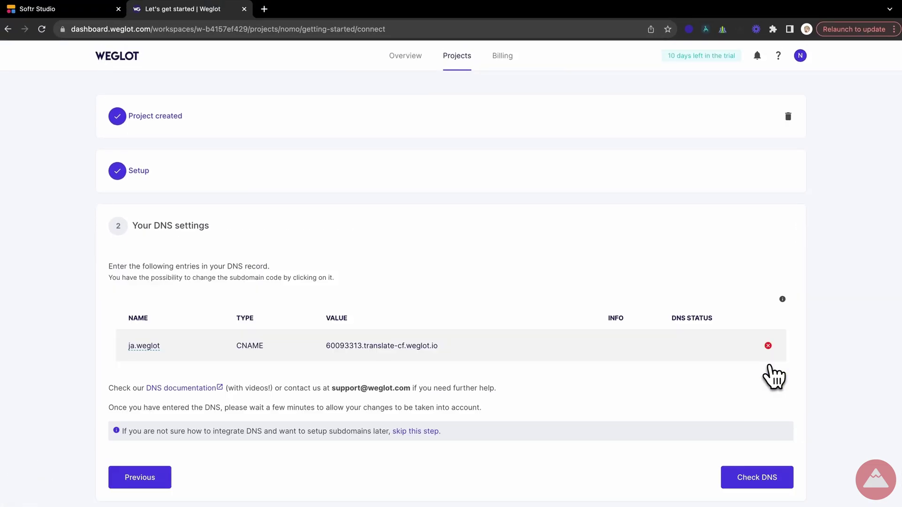
pyautogui.scroll(-2, 640, 439)
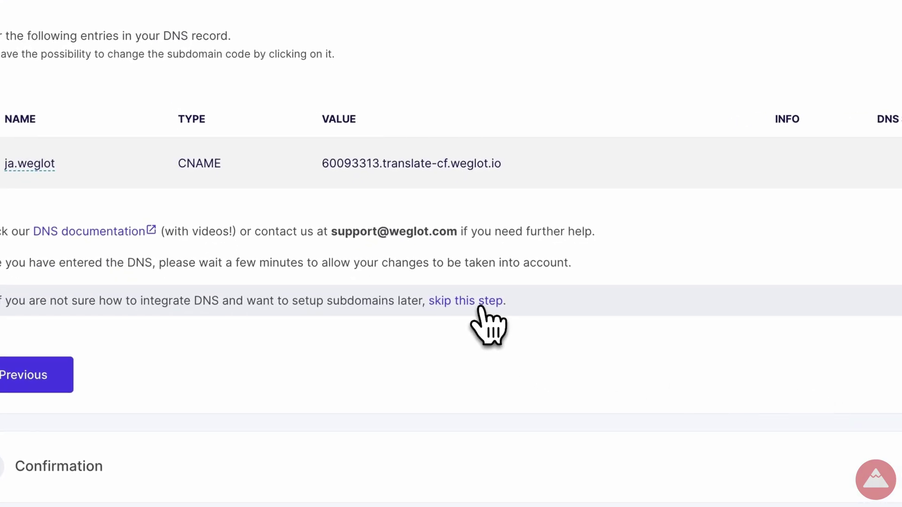
pyautogui.click(480, 308)
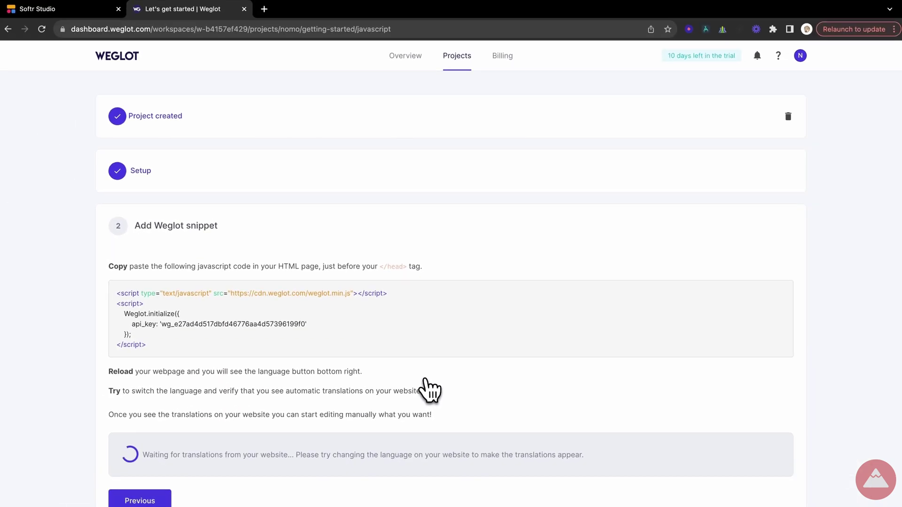
pyautogui.moveTo(634, 353)
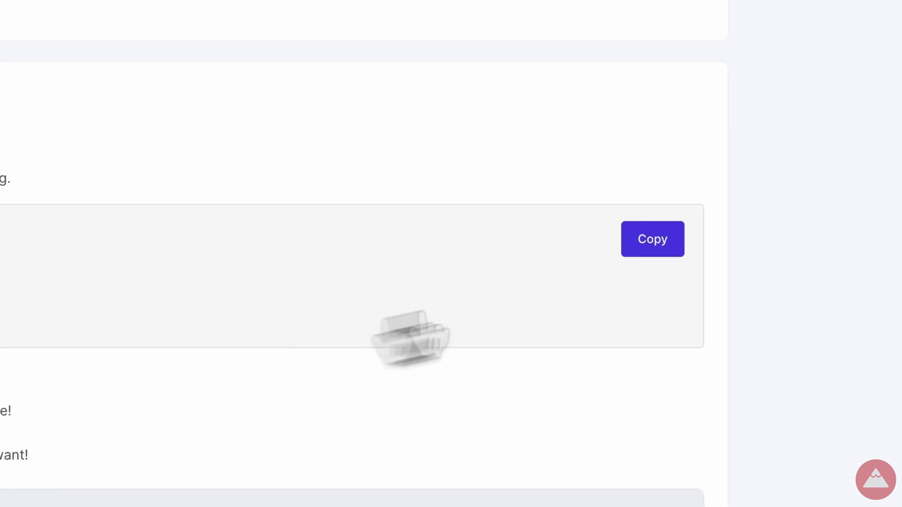
pyautogui.click(657, 253)
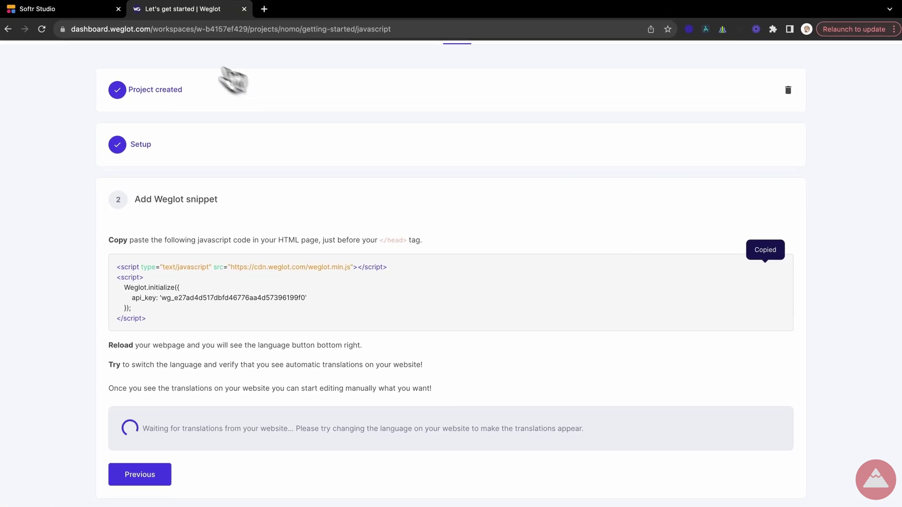
# Step: Paste the Weglot snippet into Softr Studio's Code inside header, then publish the site
pyautogui.click(94, 10)
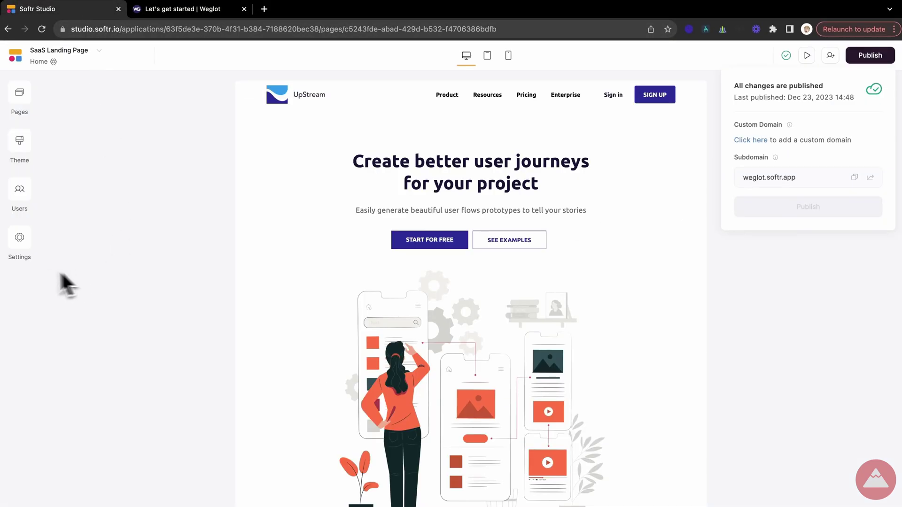
pyautogui.click(21, 238)
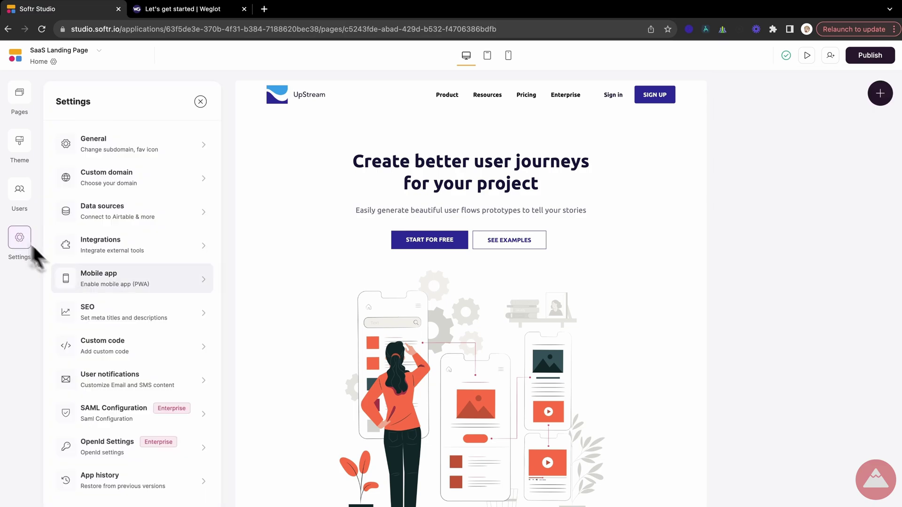
pyautogui.click(116, 347)
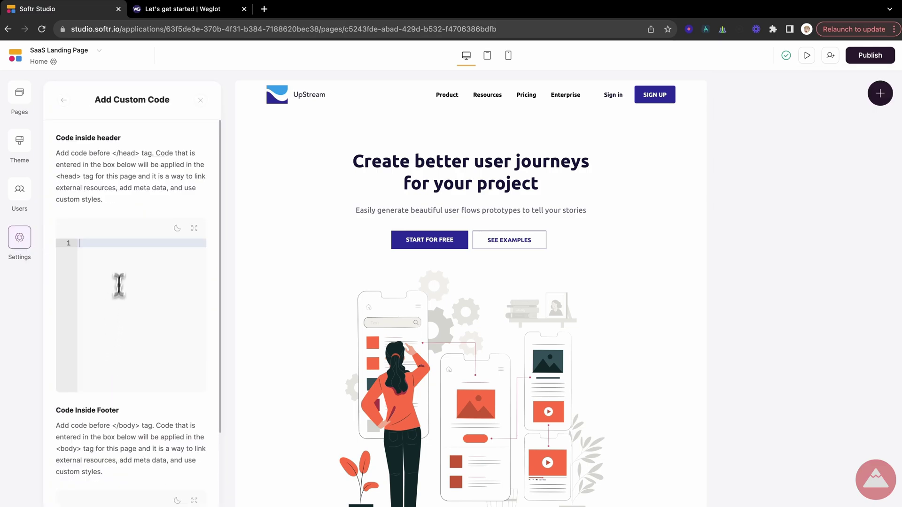
pyautogui.press('super+v')
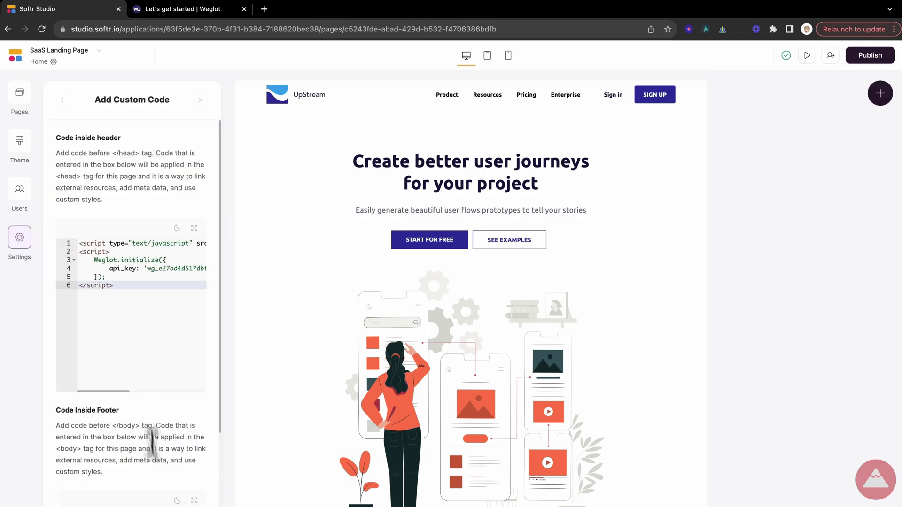
pyautogui.click(64, 100)
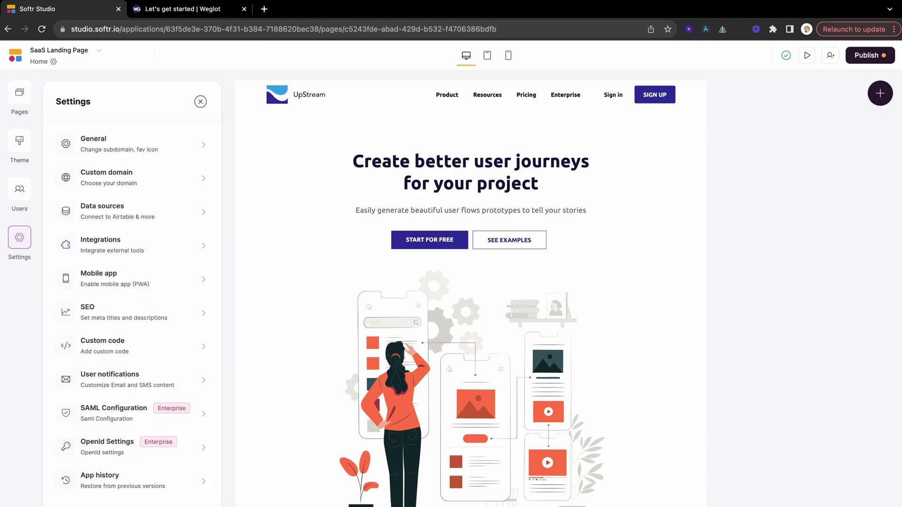
pyautogui.click(888, 58)
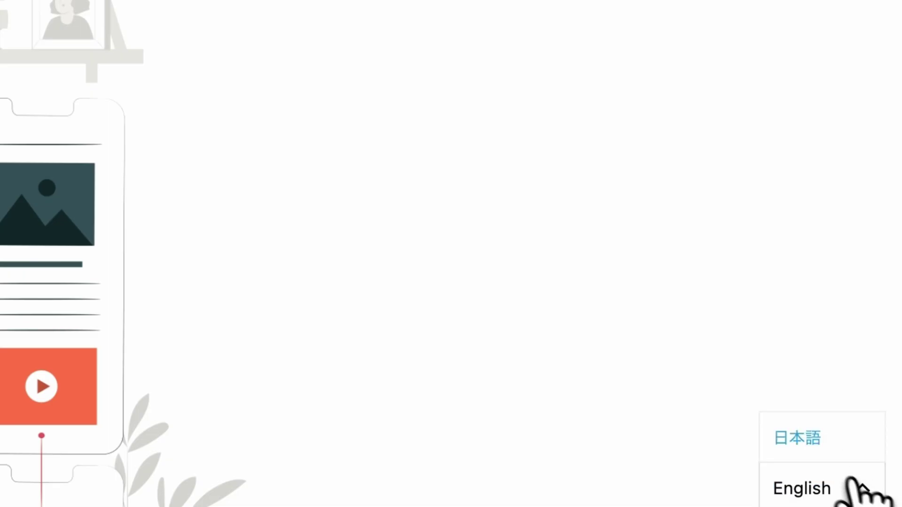
# Step: Switch the live weglot.softr.app site to 日本語 and scroll the translated page
pyautogui.click(812, 439)
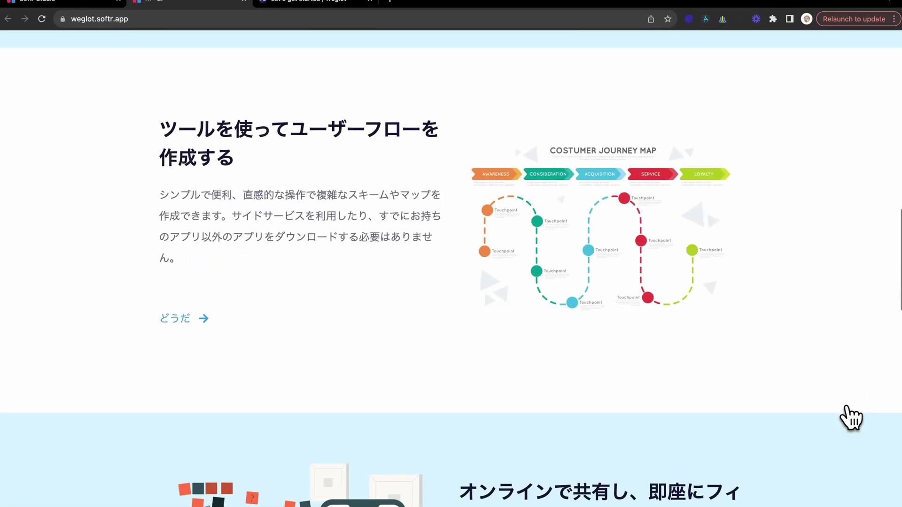
pyautogui.scroll(-15, 851, 418)
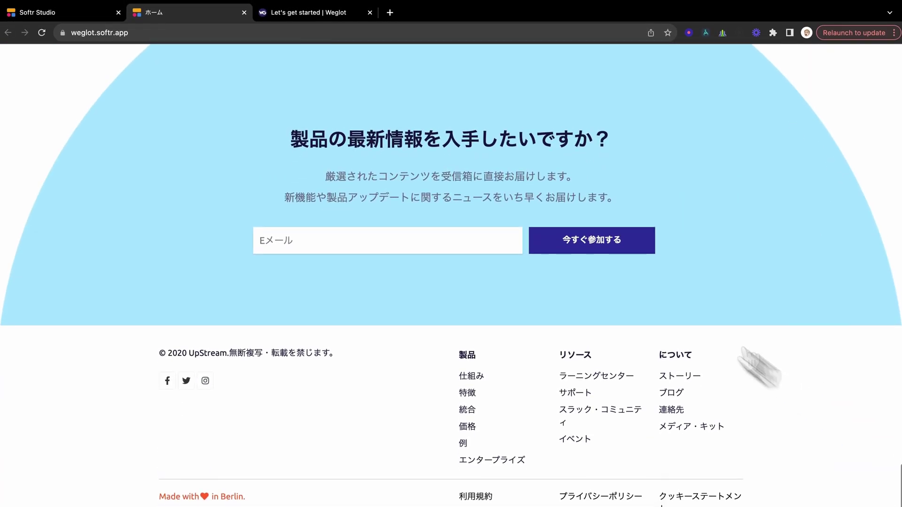
# Step: Back in Weglot, record Business services and Corporate website, then open the translations overview
pyautogui.click(339, 14)
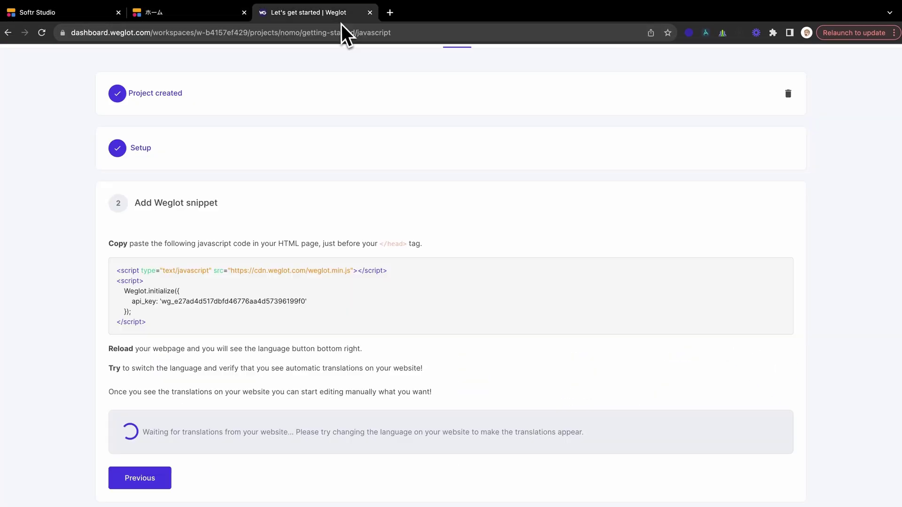
pyautogui.click(308, 413)
pyautogui.click(285, 413)
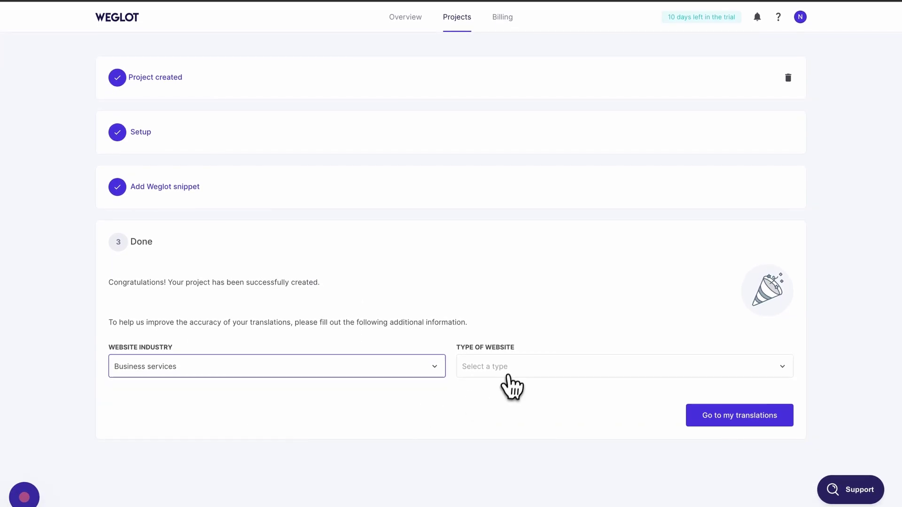
pyautogui.click(509, 377)
pyautogui.click(513, 427)
pyautogui.click(517, 369)
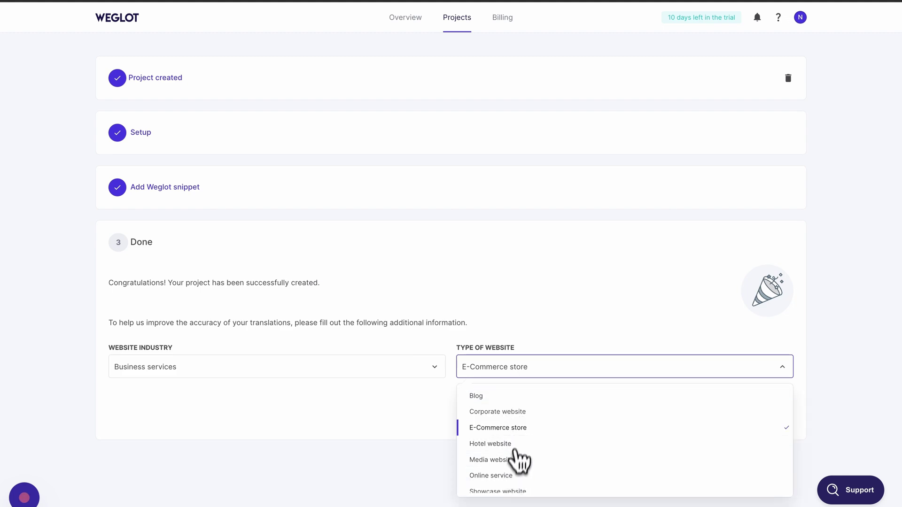
pyautogui.click(515, 412)
pyautogui.click(727, 417)
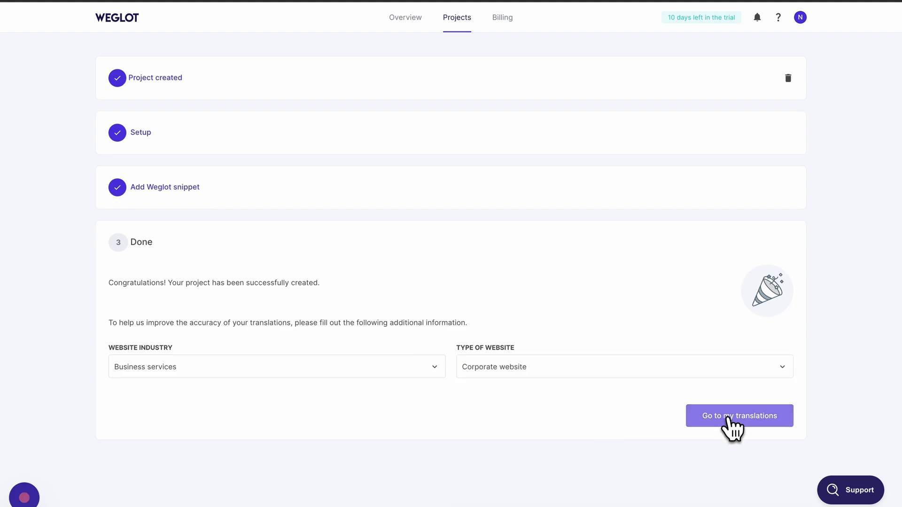